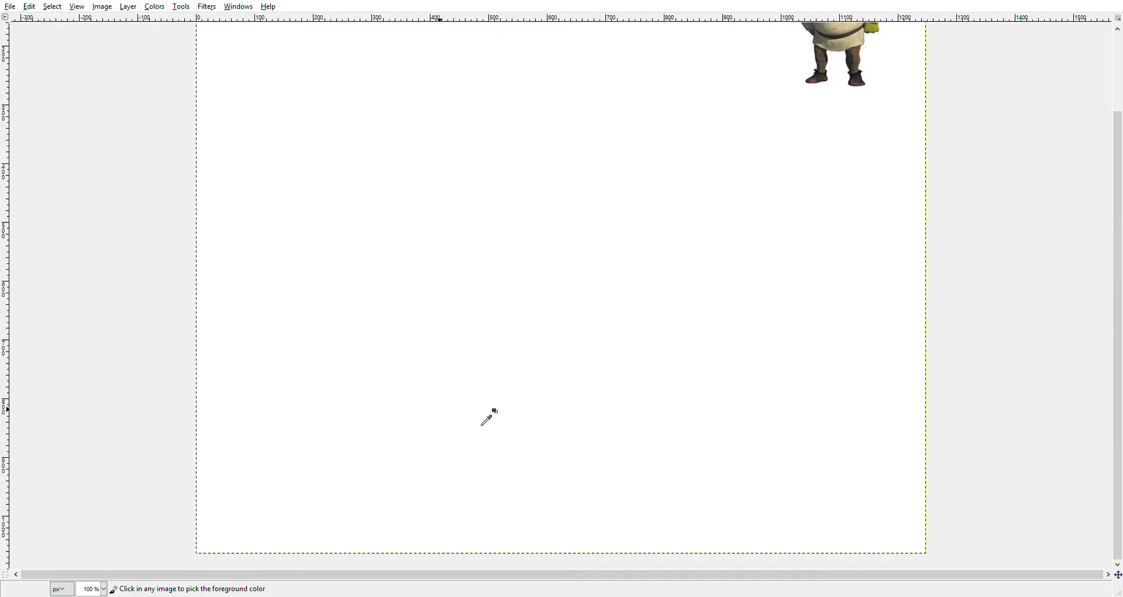
Paint black outlines of the ogre's shoes, legs and tunic hem across the lower part of the canvas
mouse_move(463, 426)
mouse_down()
mouse_move(396, 440)
mouse_move(471, 447)
mouse_move(485, 424)
mouse_move(485, 410)
mouse_move(404, 398)
mouse_move(454, 420)
mouse_up()
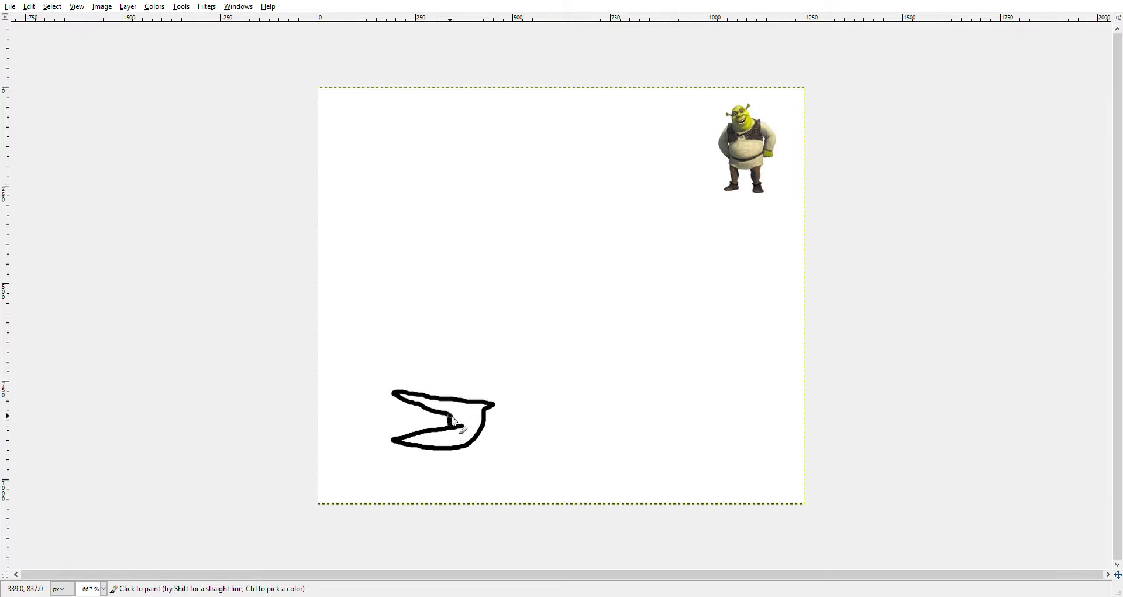
mouse_move(425, 399)
mouse_down()
mouse_move(433, 313)
mouse_move(459, 351)
mouse_move(458, 379)
mouse_move(440, 397)
mouse_up()
mouse_move(459, 350)
mouse_down()
mouse_move(533, 314)
mouse_move(532, 354)
mouse_move(548, 384)
mouse_move(534, 391)
mouse_move(616, 391)
mouse_move(565, 387)
mouse_move(560, 315)
mouse_up()
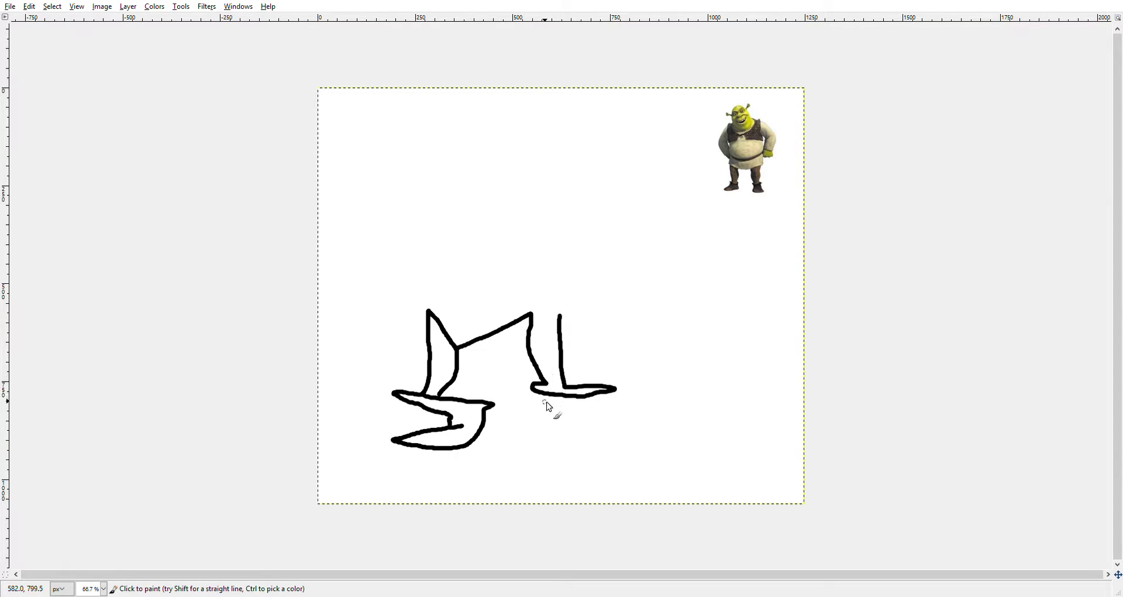
mouse_move(545, 433)
mouse_down()
mouse_move(554, 452)
mouse_move(571, 396)
mouse_up()
Outline the torso, the head with two long drooping ears, and the large bent arm hanging from the shoulder
mouse_move(428, 307)
mouse_down()
mouse_move(410, 160)
mouse_move(433, 166)
mouse_move(446, 199)
mouse_move(479, 194)
mouse_move(482, 150)
mouse_move(497, 139)
mouse_move(581, 124)
mouse_move(603, 167)
mouse_move(605, 130)
mouse_move(526, 105)
mouse_up()
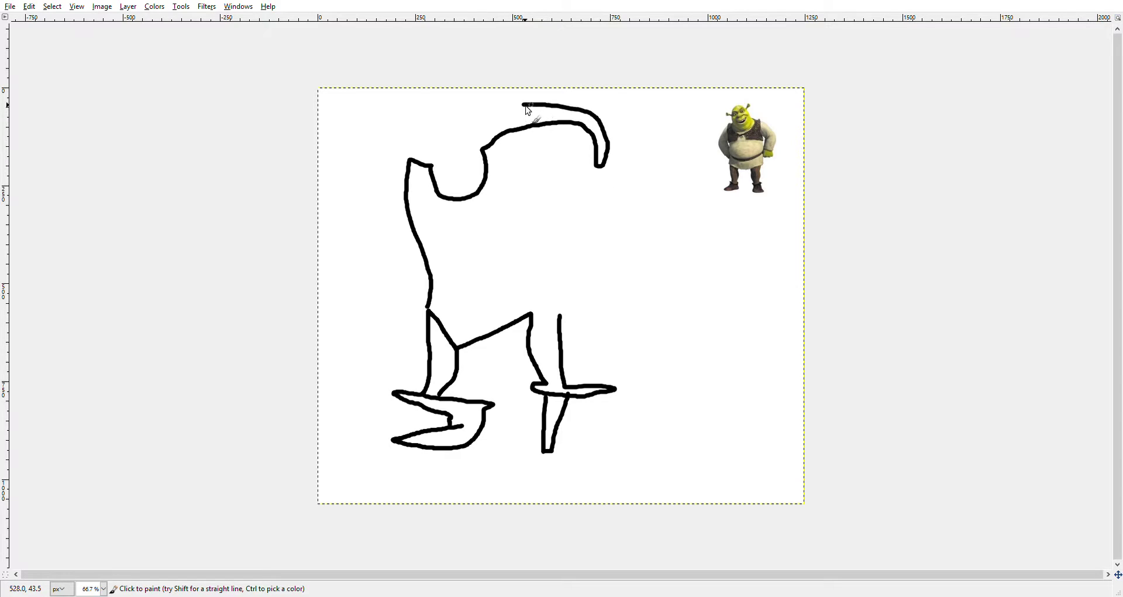
mouse_move(475, 130)
mouse_down()
mouse_move(418, 113)
mouse_move(414, 129)
mouse_move(381, 136)
mouse_move(350, 187)
mouse_move(360, 209)
mouse_move(378, 168)
mouse_move(404, 147)
mouse_move(424, 153)
mouse_up()
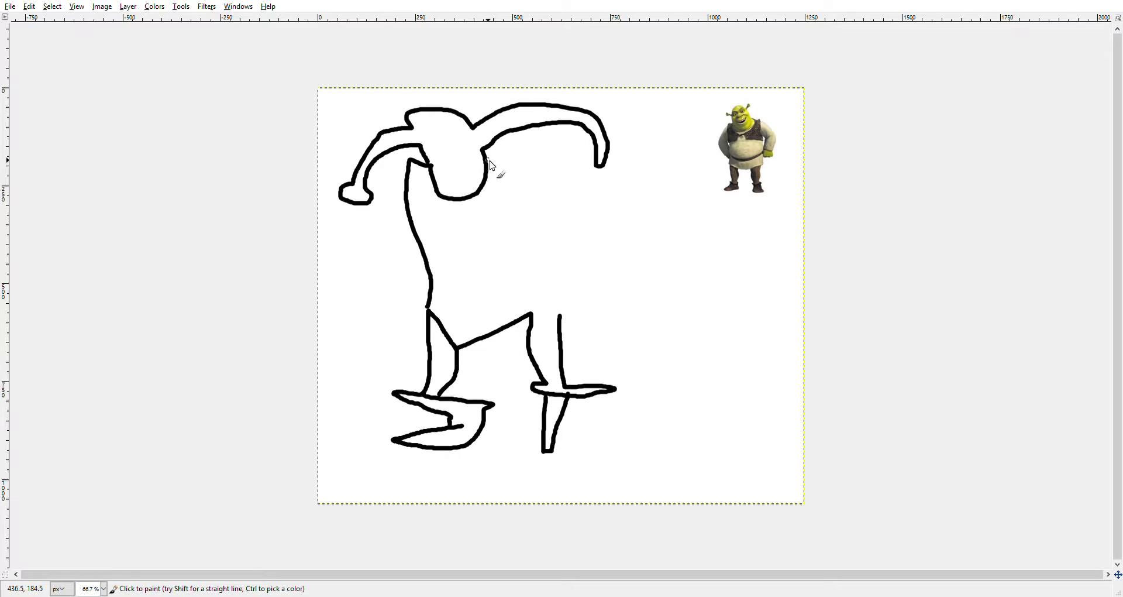
mouse_move(488, 159)
mouse_down()
mouse_move(604, 207)
mouse_move(646, 248)
mouse_move(627, 328)
mouse_move(597, 330)
mouse_move(582, 319)
mouse_move(582, 269)
mouse_move(606, 256)
mouse_move(536, 221)
mouse_move(566, 276)
mouse_move(563, 316)
mouse_move(530, 314)
mouse_up()
Paint two belt lines across the waist and outline both vest panels with the fastening between them
mouse_move(433, 299)
mouse_down()
mouse_move(510, 301)
mouse_move(569, 277)
mouse_up()
mouse_move(431, 305)
mouse_down()
mouse_move(524, 309)
mouse_move(569, 285)
mouse_up()
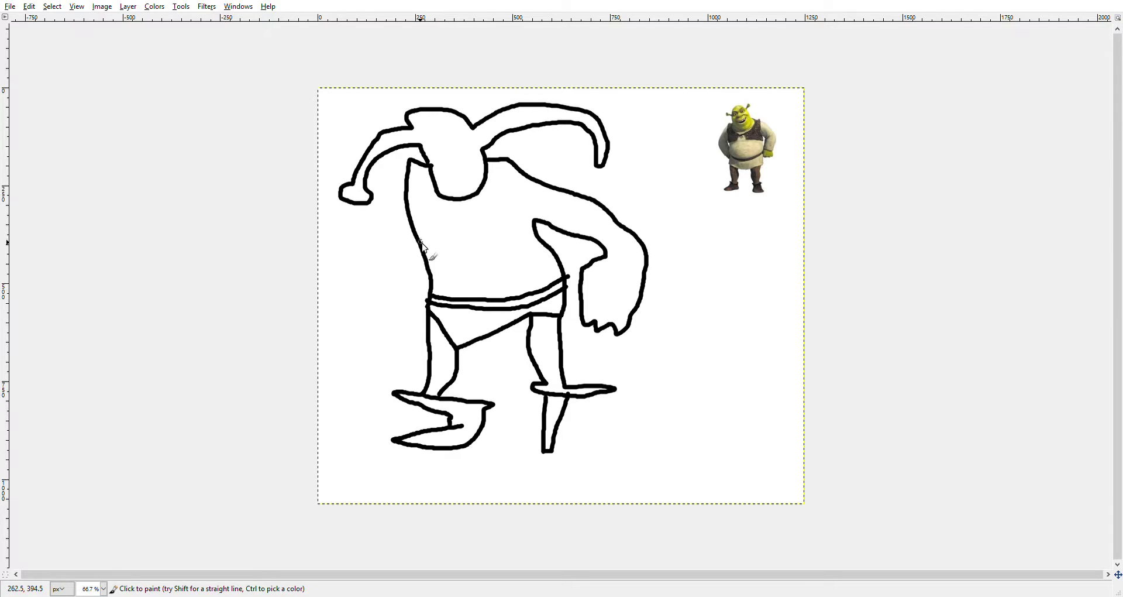
mouse_move(420, 245)
mouse_down()
mouse_move(450, 237)
mouse_move(456, 215)
mouse_move(409, 163)
mouse_up()
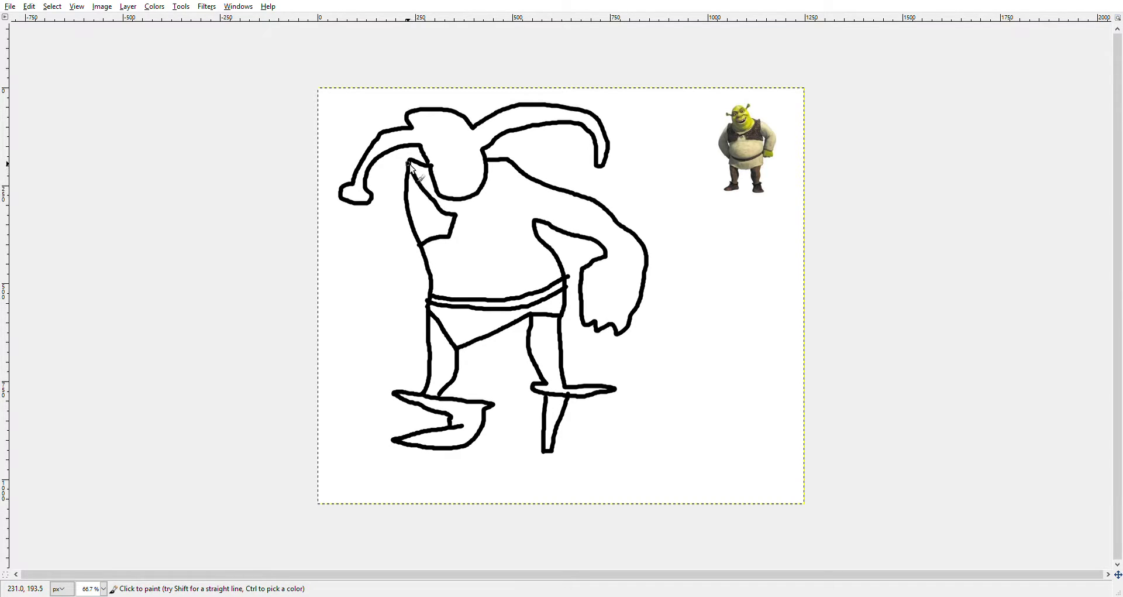
mouse_move(460, 226)
mouse_down()
mouse_move(477, 217)
mouse_move(464, 223)
mouse_move(531, 229)
mouse_move(514, 163)
mouse_move(479, 218)
mouse_up()
Outline the thinner bent arm and its hand on the opposite side of the body
mouse_move(410, 223)
mouse_down()
mouse_move(372, 293)
mouse_move(402, 317)
mouse_move(390, 331)
mouse_move(353, 295)
mouse_move(356, 266)
mouse_move(408, 188)
mouse_up()
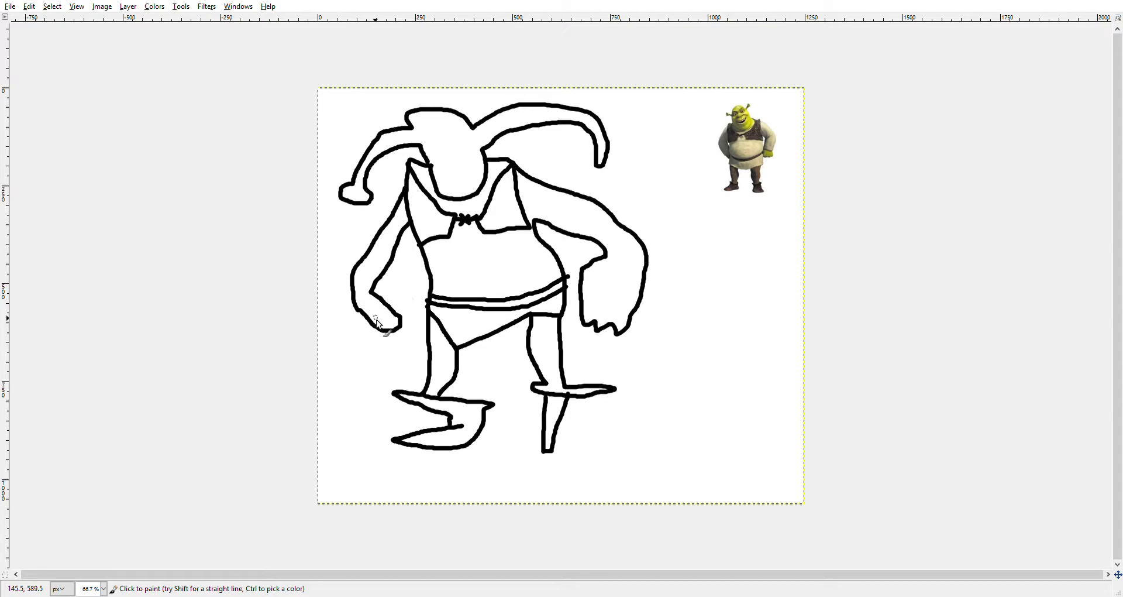
mouse_move(389, 329)
mouse_down()
mouse_move(413, 345)
mouse_move(421, 315)
mouse_move(404, 325)
mouse_up()
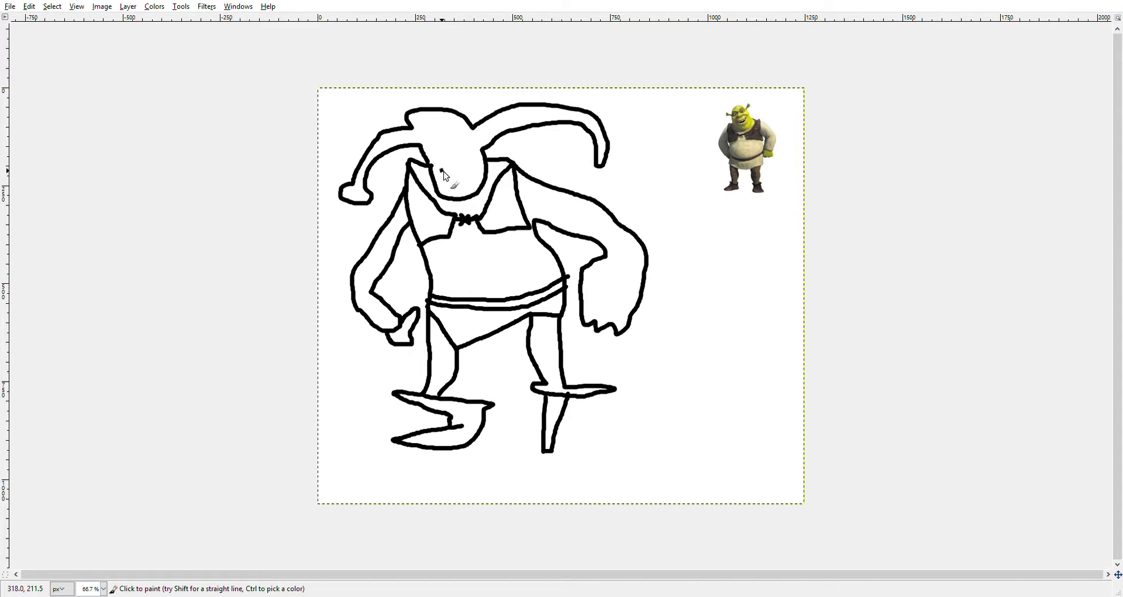
Paint the facial features inside the head: grinning mouth, eyes, brows, nose and forehead marks
mouse_move(442, 171)
mouse_down()
mouse_move(479, 150)
mouse_move(469, 186)
mouse_move(447, 187)
mouse_move(444, 133)
mouse_move(434, 138)
mouse_move(446, 137)
mouse_up()
mouse_move(462, 134)
mouse_down()
mouse_move(454, 139)
mouse_move(470, 149)
mouse_move(477, 134)
mouse_move(457, 129)
mouse_move(482, 130)
mouse_move(462, 140)
mouse_move(428, 115)
mouse_move(459, 130)
mouse_up()
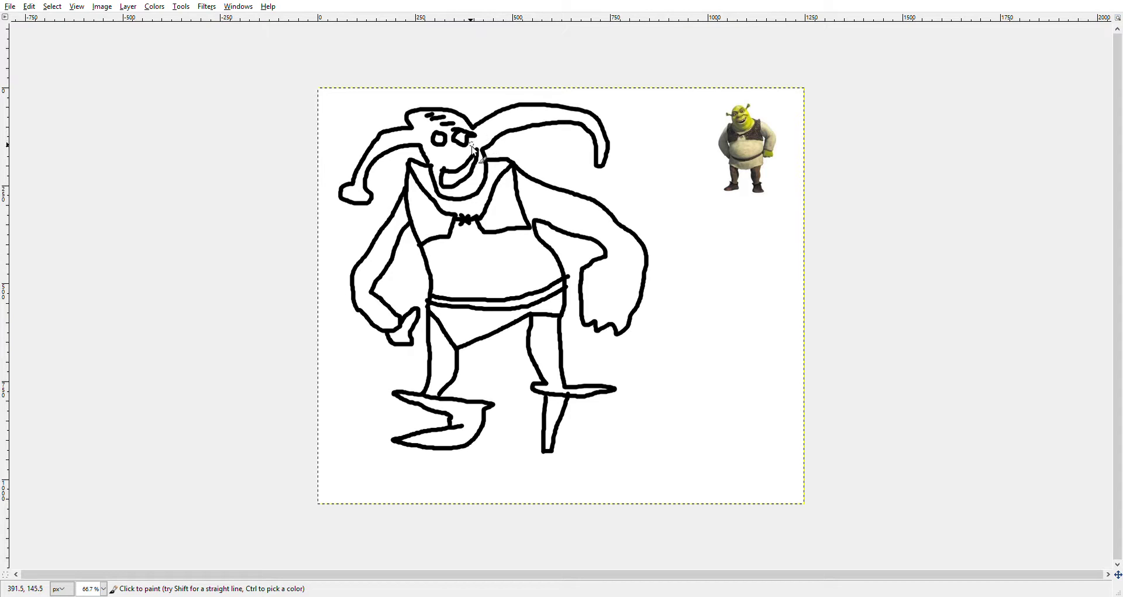
drag(434, 164, 472, 161)
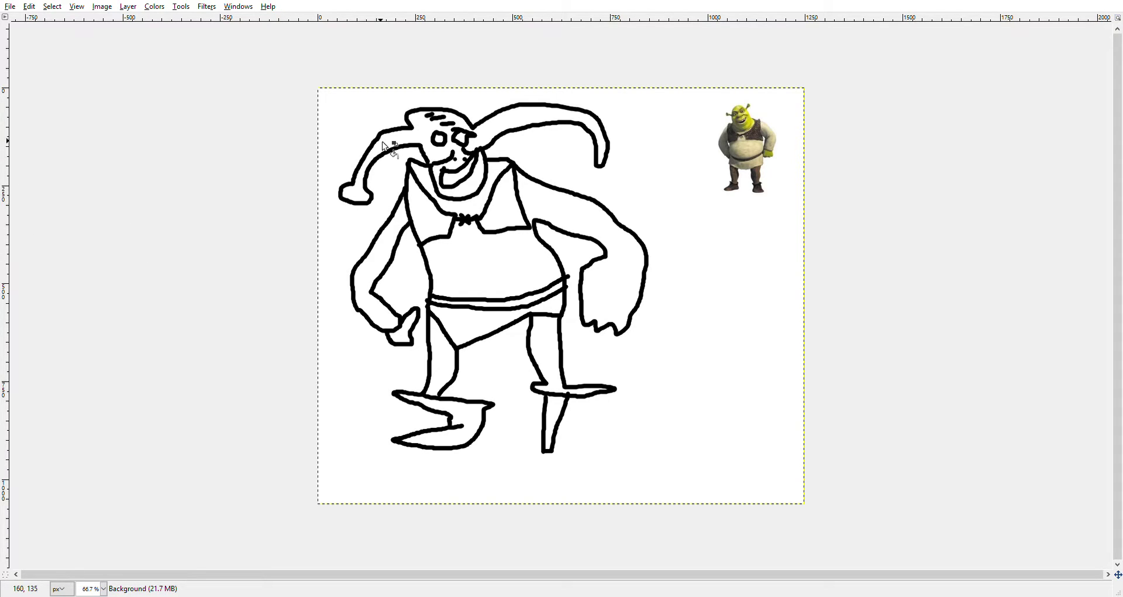
Fill the head, ears, small hand and large arm with green
click(412, 153)
click(394, 325)
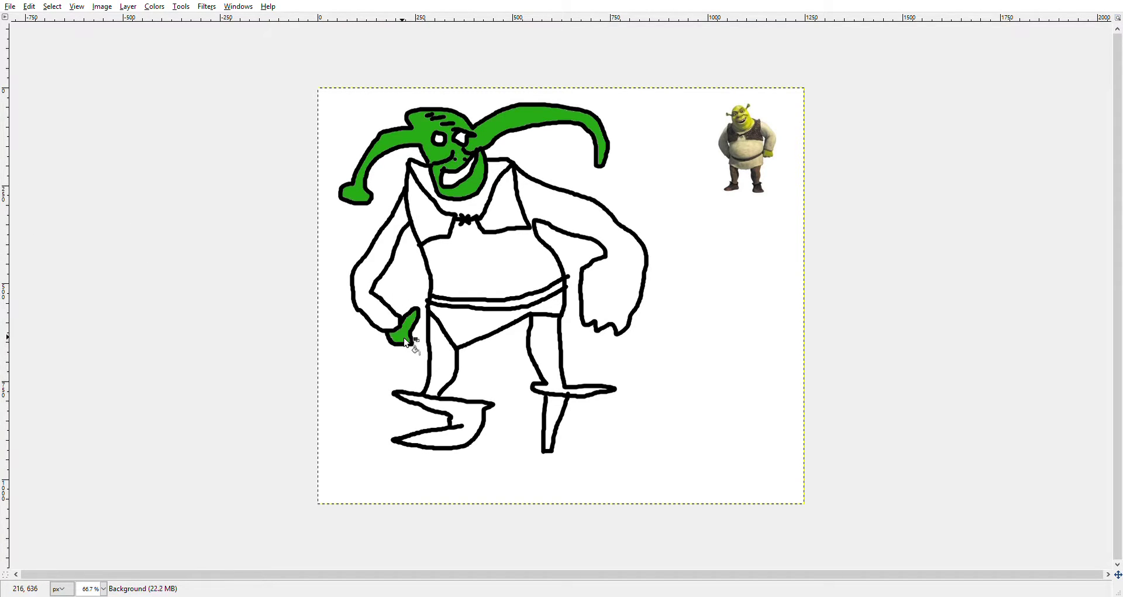
click(614, 305)
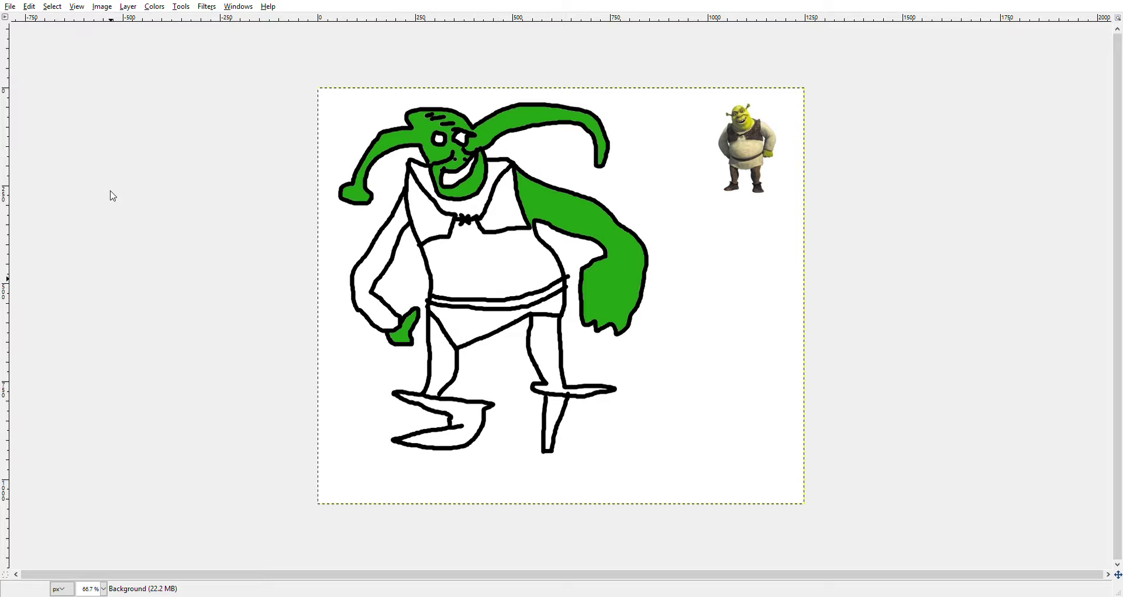
Fill the tunic above and below the belt with cream and the legs with brown
click(449, 275)
click(463, 334)
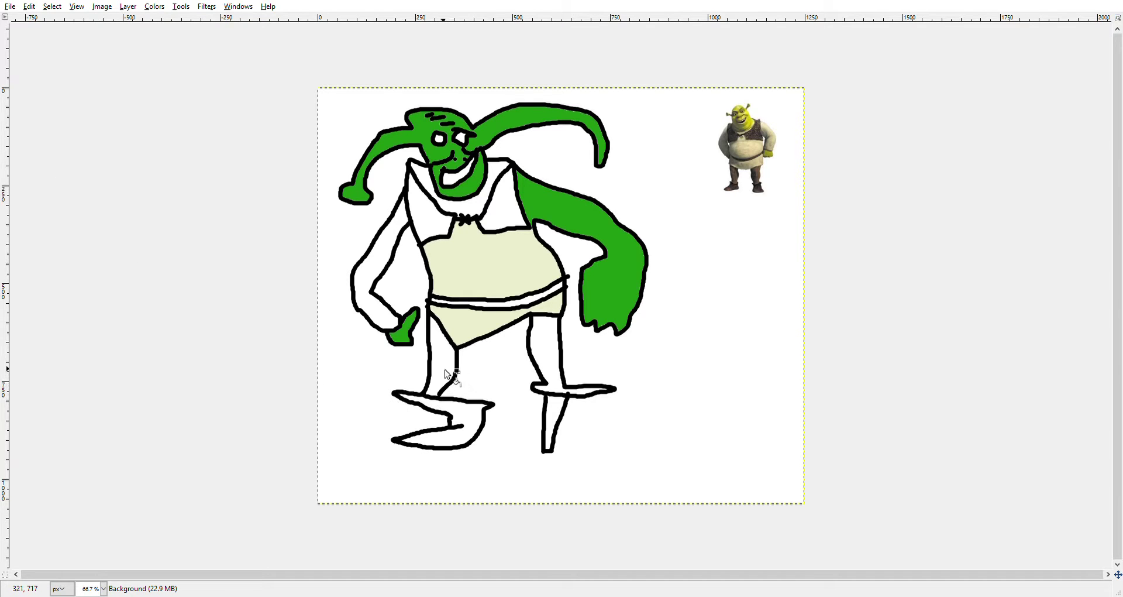
click(546, 366)
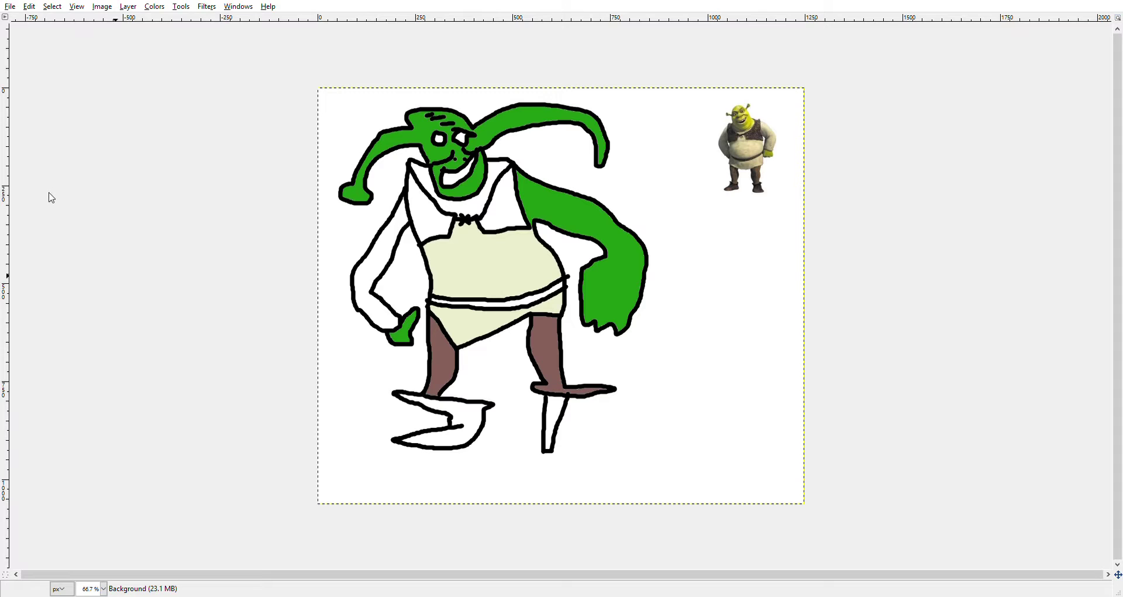
Fill the big shoe and the heel spike with dark grey, and both vest panels with a darker grey-brown
click(468, 438)
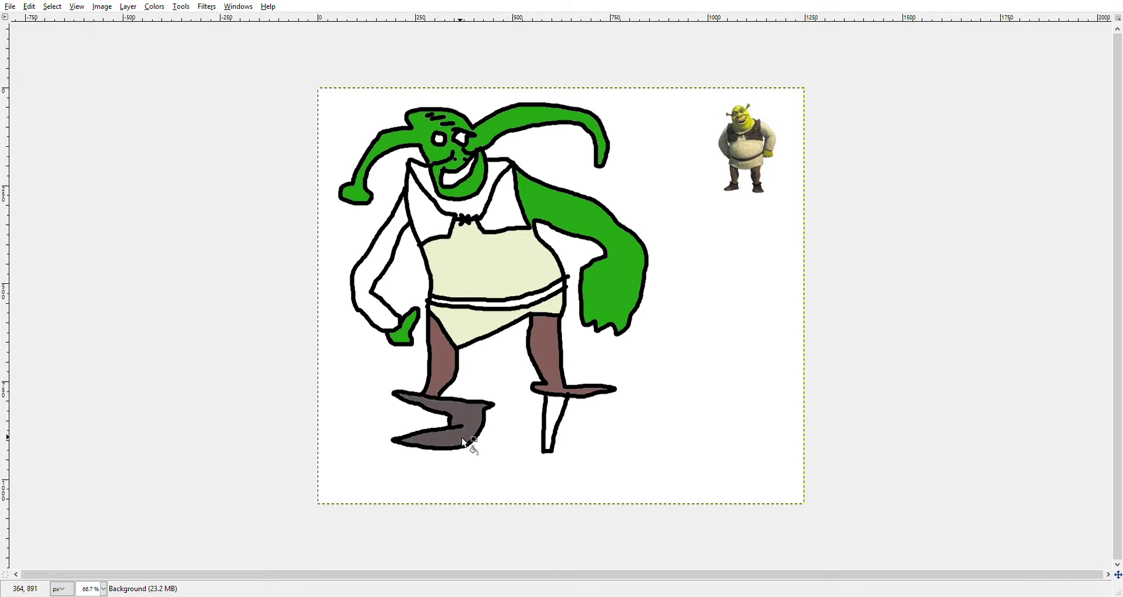
click(557, 427)
click(432, 227)
click(506, 205)
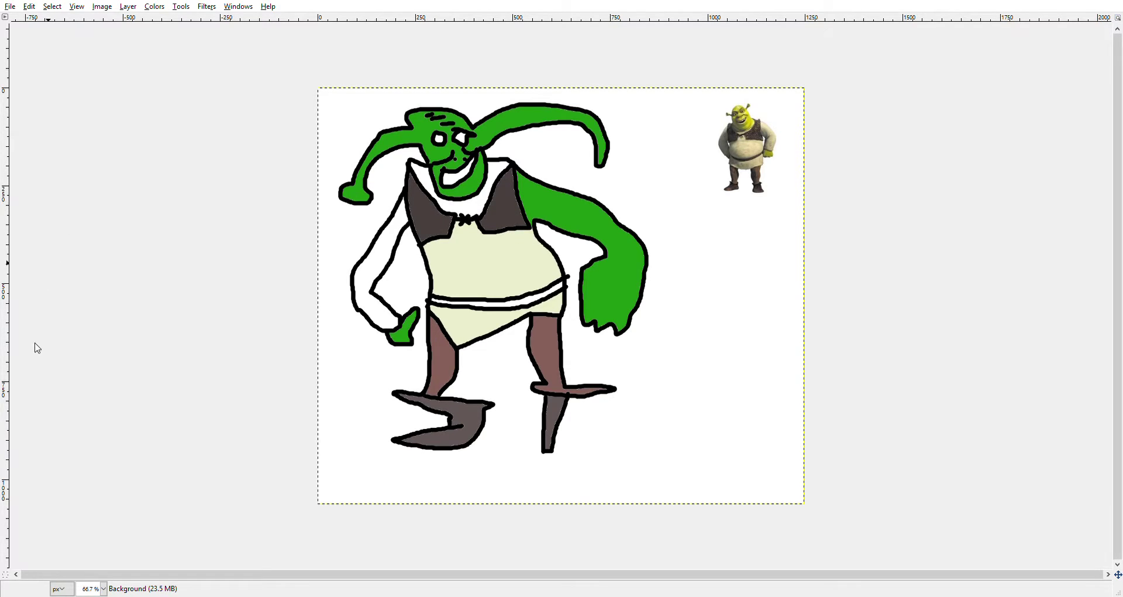
Fill the neck area with the green sampled from the head, and paint a black cuff line across the large wrist
key(o)
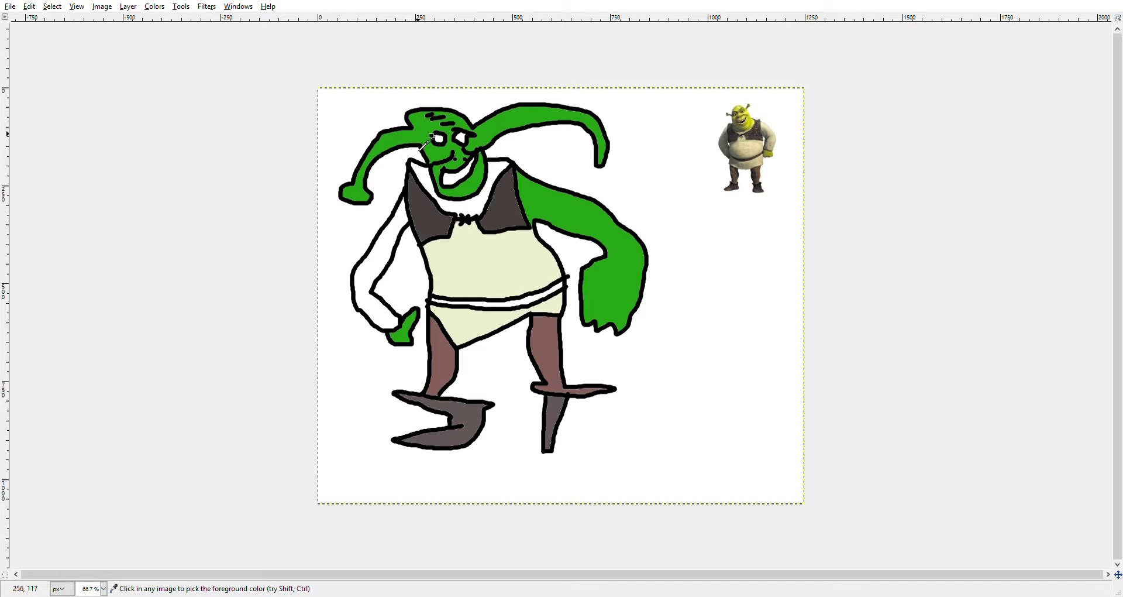
click(472, 210)
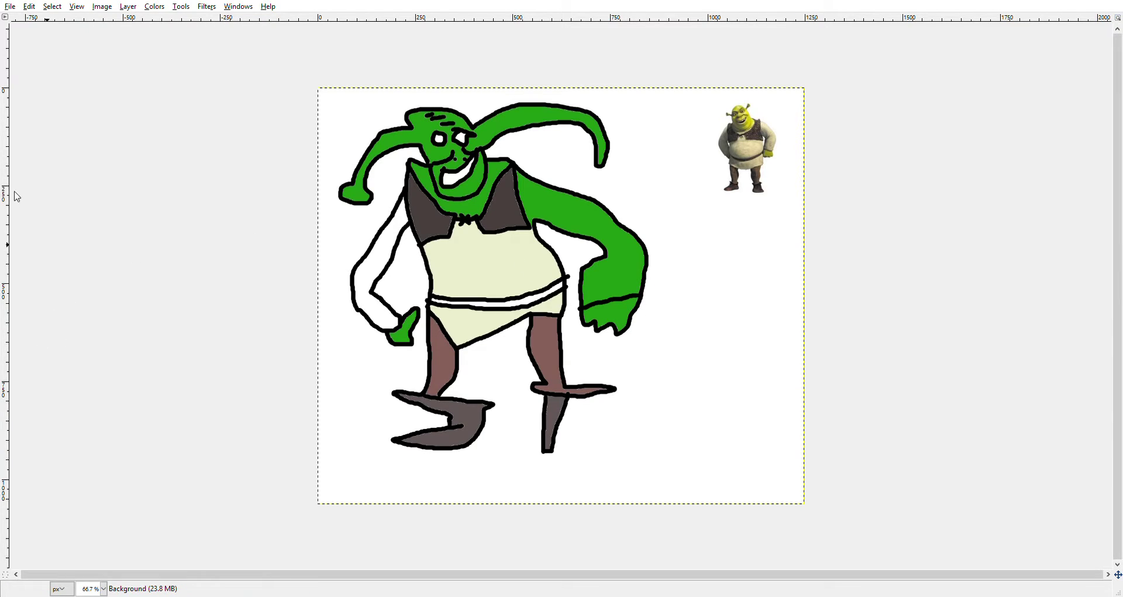
Sample the tunic's cream colour and fill both sleeves with it, leaving the hands green
key(o)
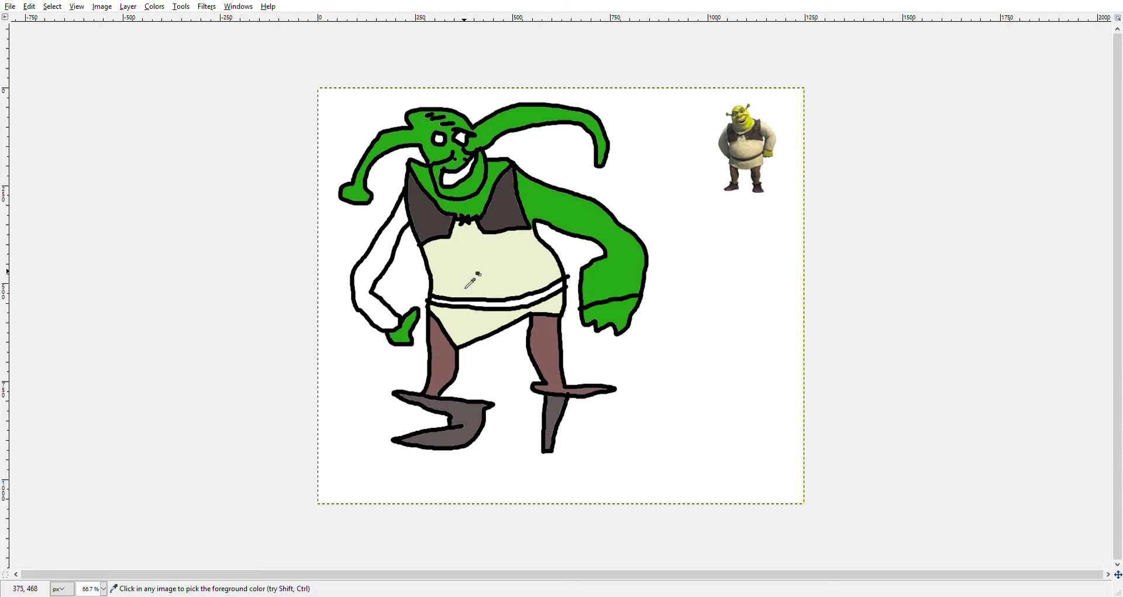
key(shift+b)
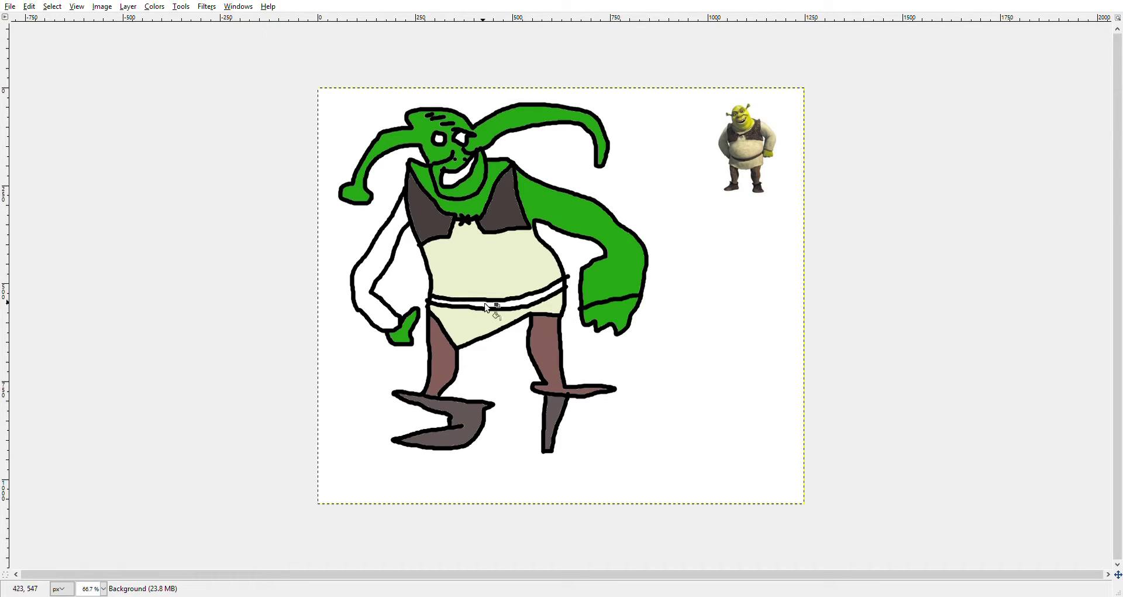
click(629, 265)
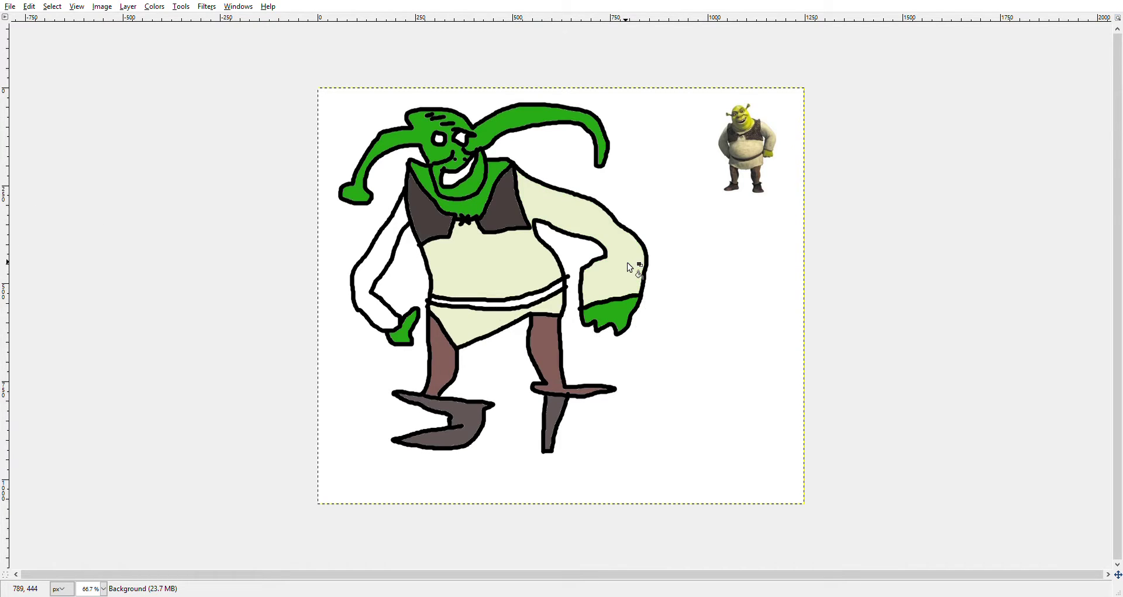
click(365, 276)
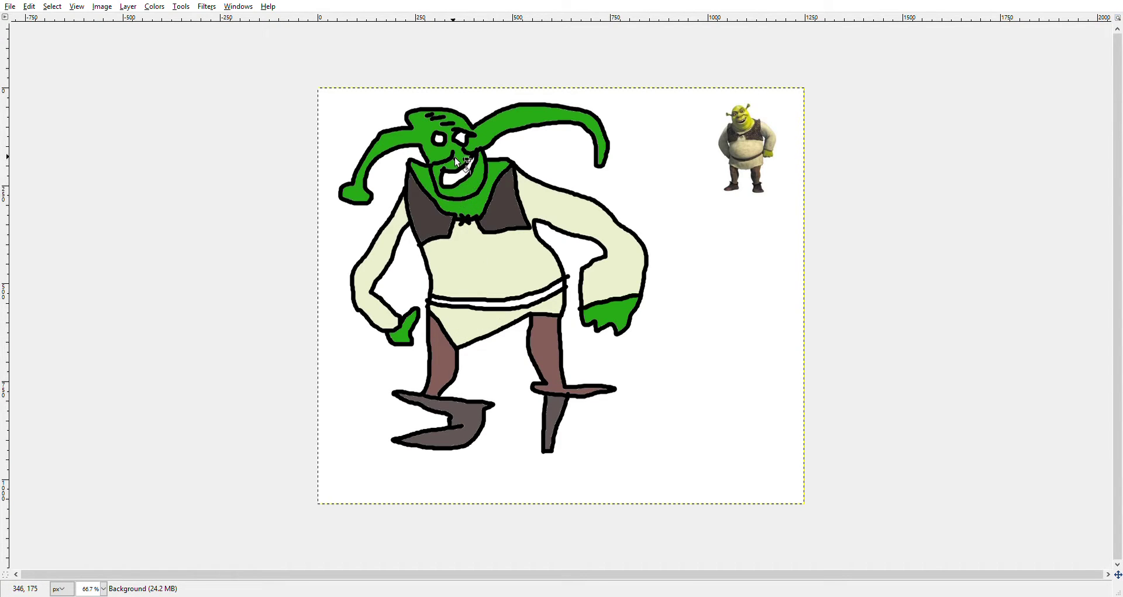
Paint teeth inside the mouth as a grid of thin black upright and lengthwise lines with a much smaller brush
scroll(454, 157, up, 3)
drag(689, 579, 561, 579)
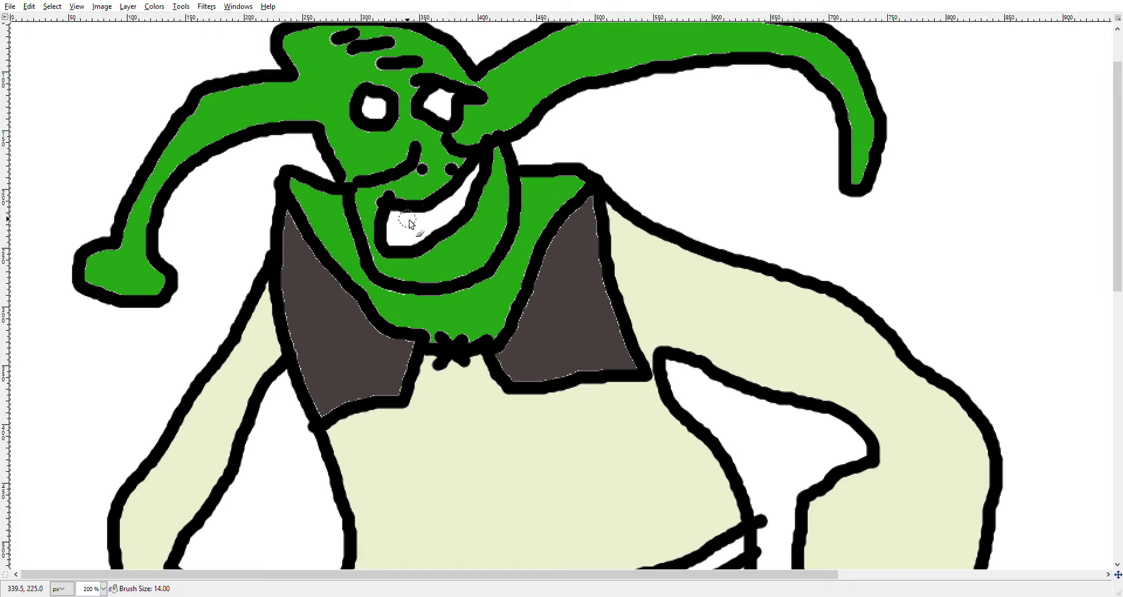
key(bracketleft)
key(bracketleft)
key(bracketleft)
key(bracketleft)
key(bracketleft)
key(bracketleft)
drag(403, 211, 405, 234)
key(ctrl+z)
drag(423, 213, 434, 229)
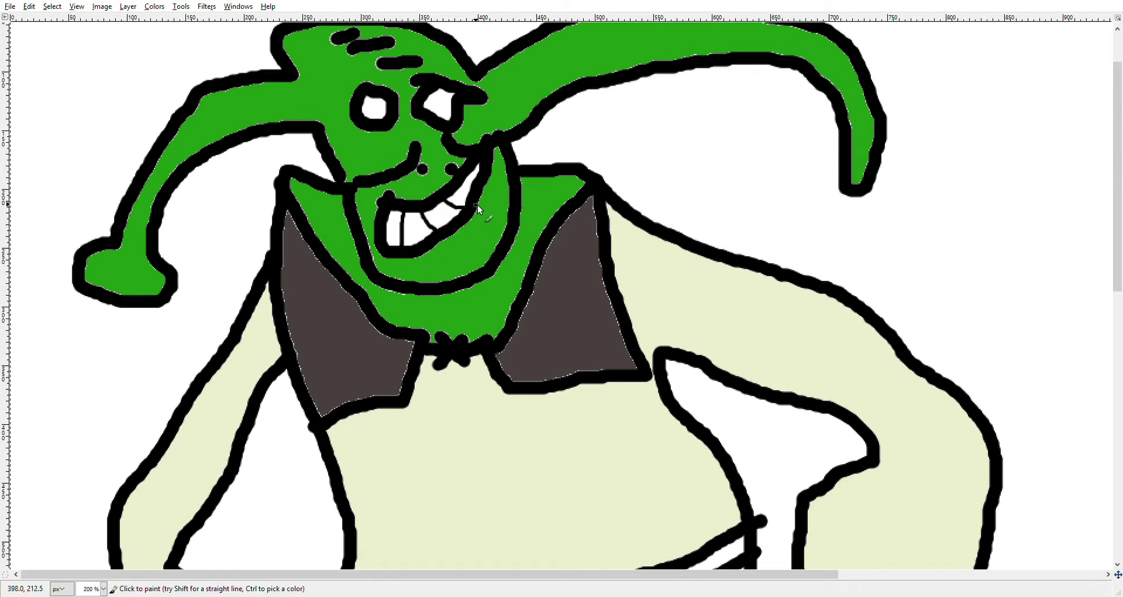
mouse_move(475, 185)
mouse_down()
mouse_move(466, 203)
mouse_move(439, 209)
mouse_move(447, 229)
mouse_up()
drag(424, 213, 410, 245)
mouse_move(440, 208)
mouse_down()
mouse_move(427, 237)
mouse_move(436, 214)
mouse_move(461, 223)
mouse_move(449, 232)
mouse_up()
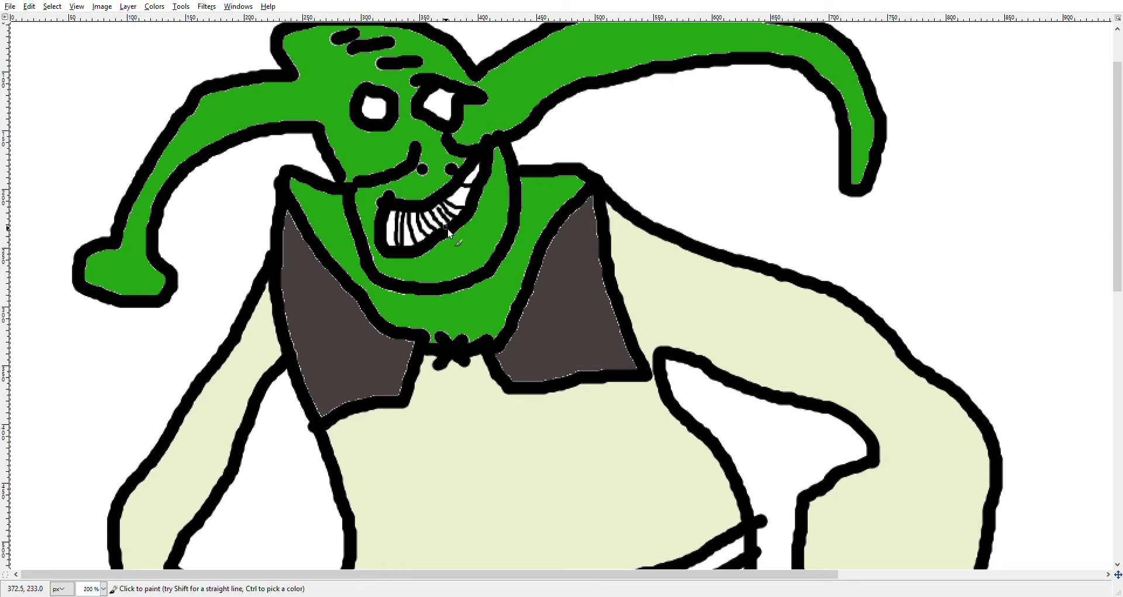
mouse_move(463, 196)
mouse_down()
mouse_move(475, 214)
mouse_move(486, 183)
mouse_up()
mouse_move(372, 246)
mouse_down()
mouse_move(429, 220)
mouse_move(488, 171)
mouse_up()
mouse_move(379, 240)
mouse_down()
mouse_move(403, 240)
mouse_move(461, 212)
mouse_up()
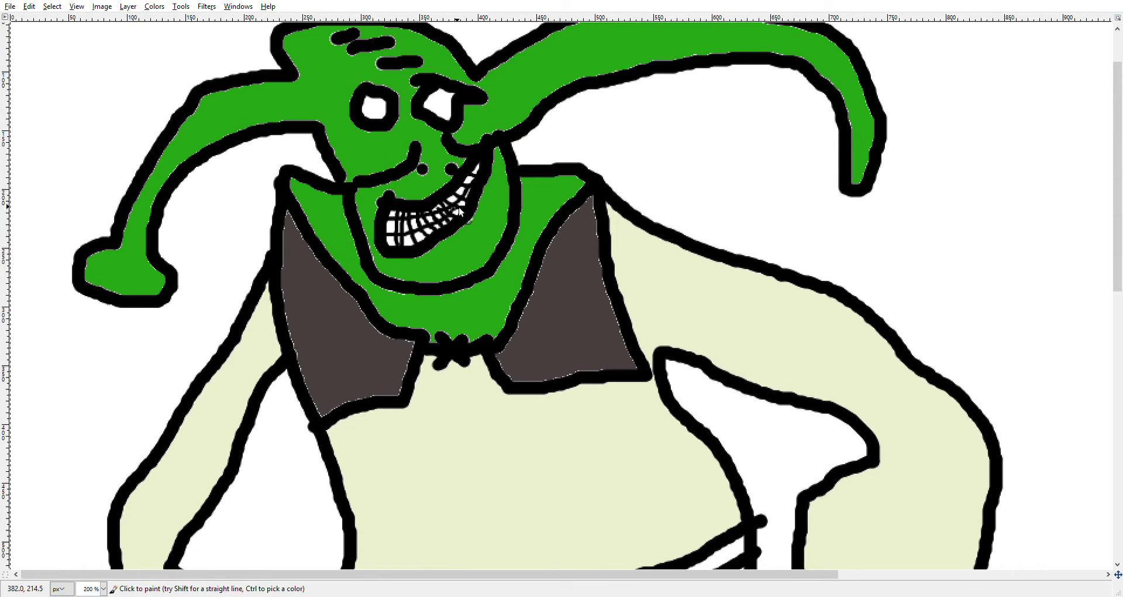
Dab black pupils into both eyes with an enlarged brush and fill the eye whites with red
key(bracketright)
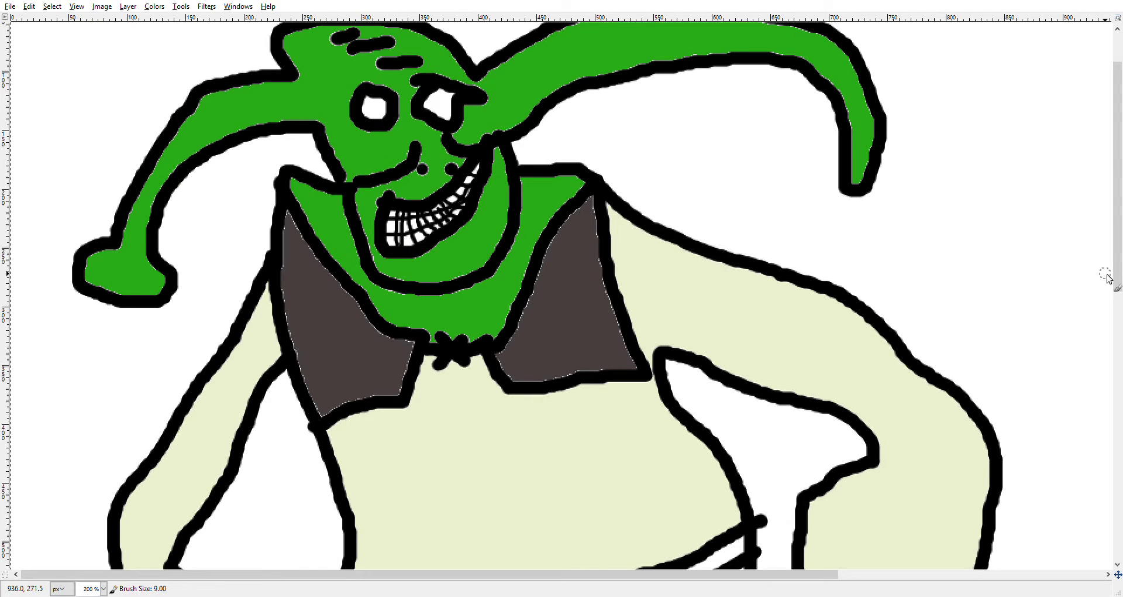
scroll(1109, 275, up, 3)
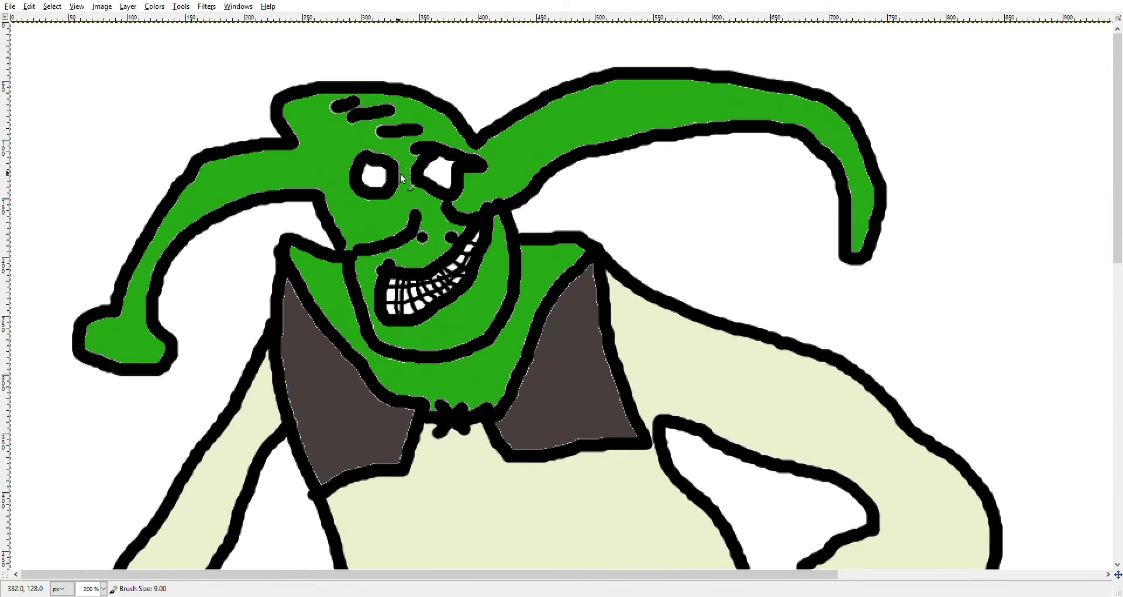
key(bracketright)
key(bracketright)
key(bracketright)
key(bracketright)
key(bracketright)
key(bracketright)
key(bracketright)
key(bracketright)
key(bracketright)
key(bracketright)
click(441, 172)
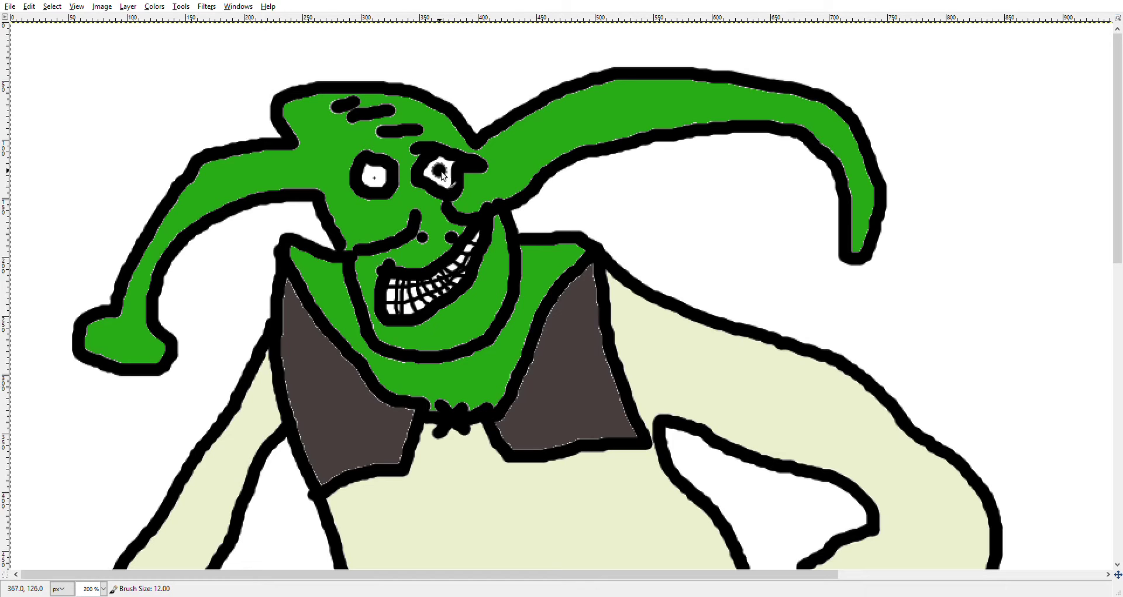
click(374, 177)
key(bracketright)
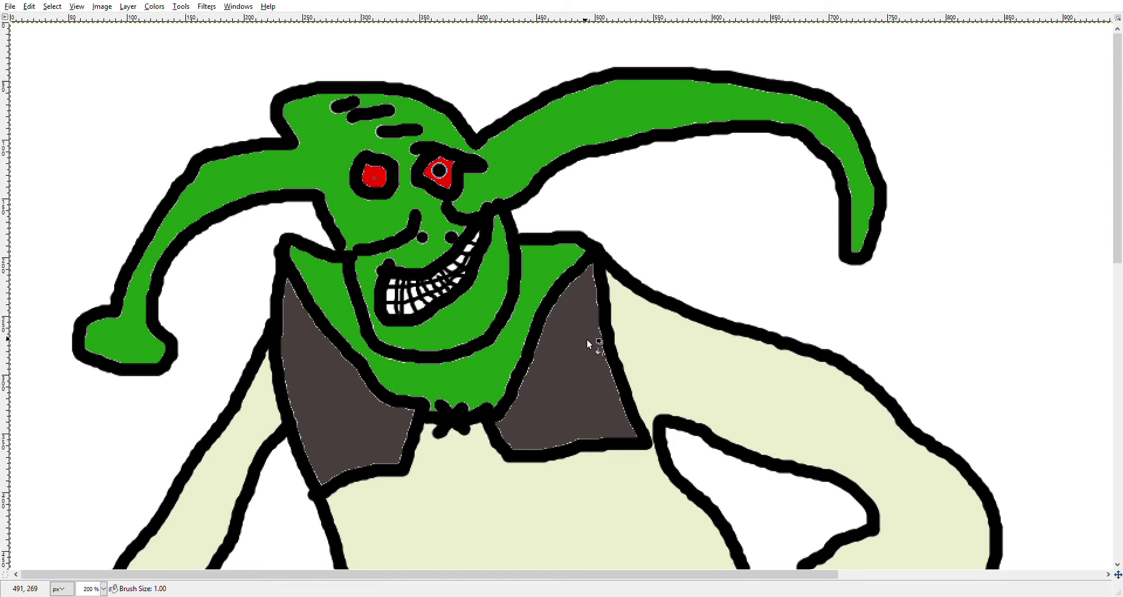
Fill the belt between its two outlines with reddish brown
ctrl+scroll(690, 348, down, 3)
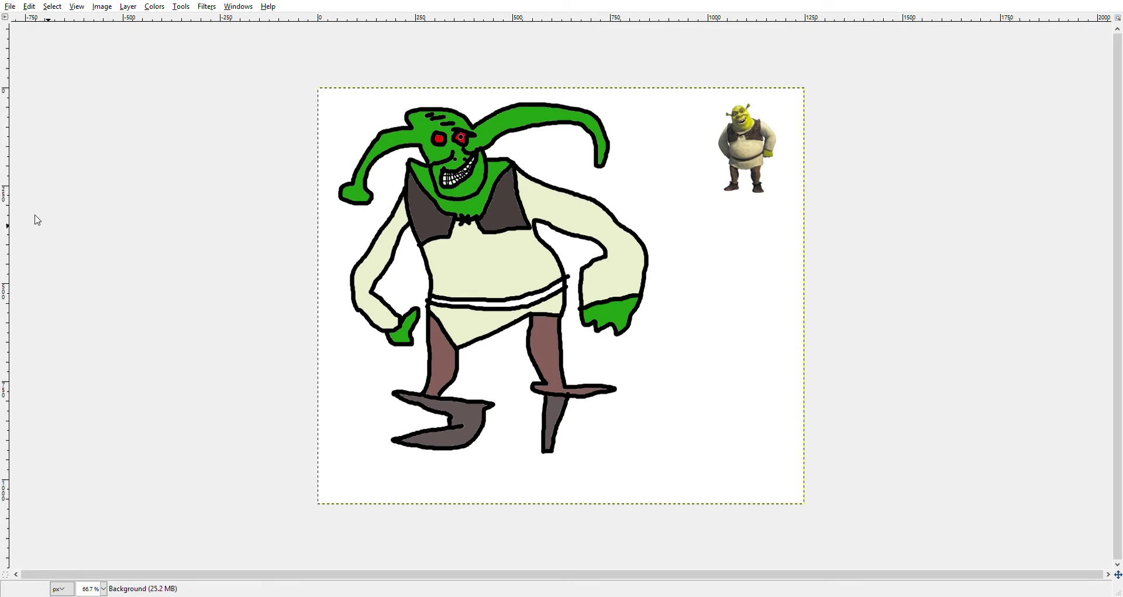
click(517, 304)
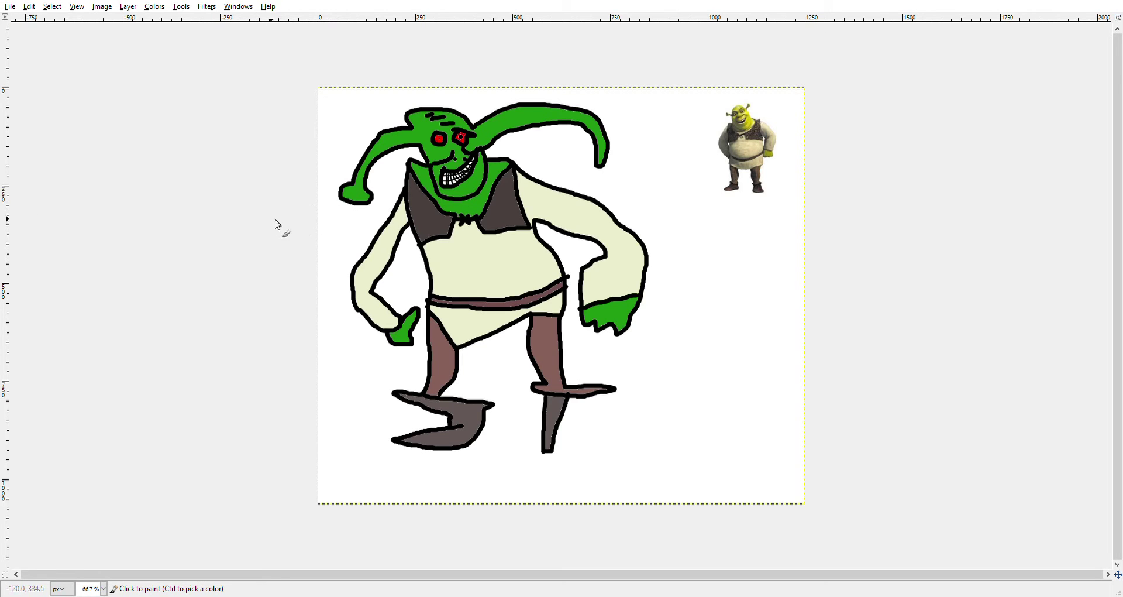
Enlarge the brush to 15 and paint black openings at the tips of both ears
scroll(351, 213, up, 3)
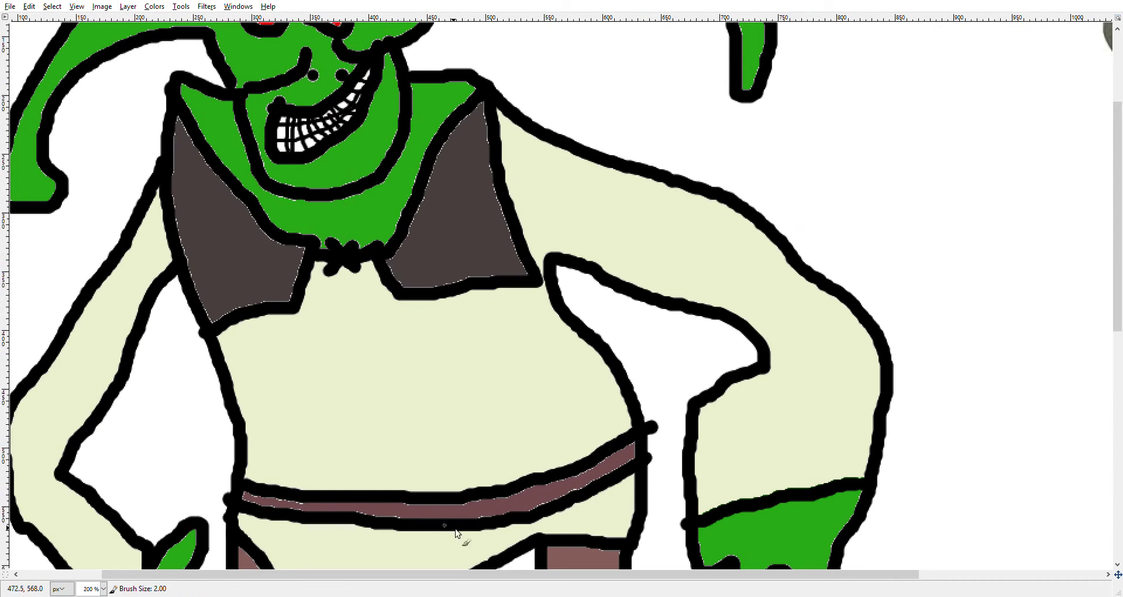
drag(463, 576, 382, 577)
key(bracketright)
key(bracketright)
key(bracketright)
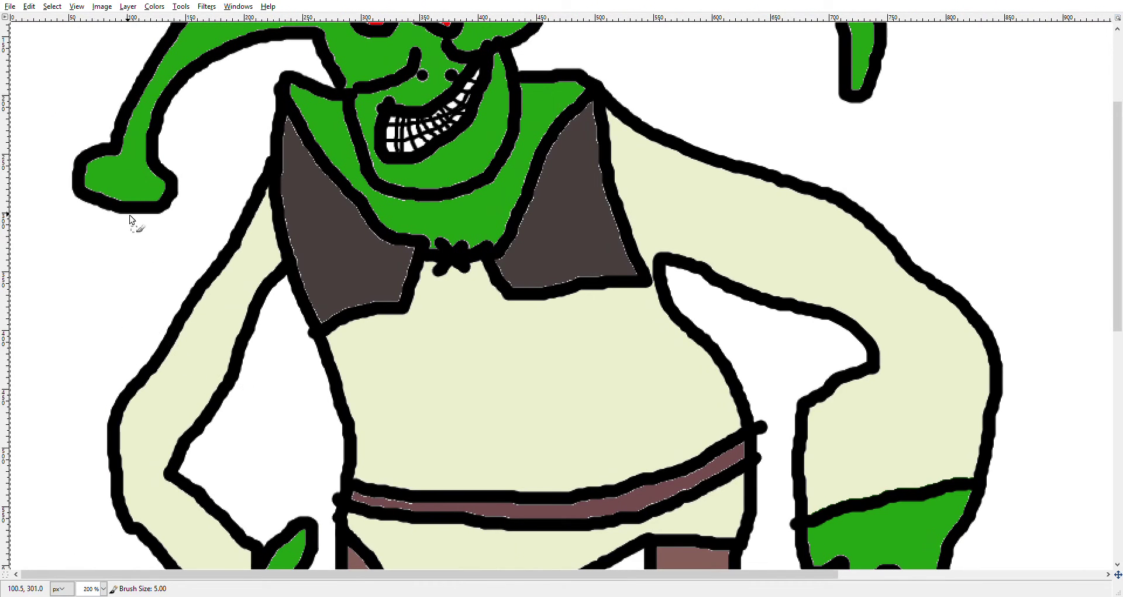
key(bracketright)
key(bracketright)
key(bracketright)
key(bracketright)
key(bracketright)
key(bracketright)
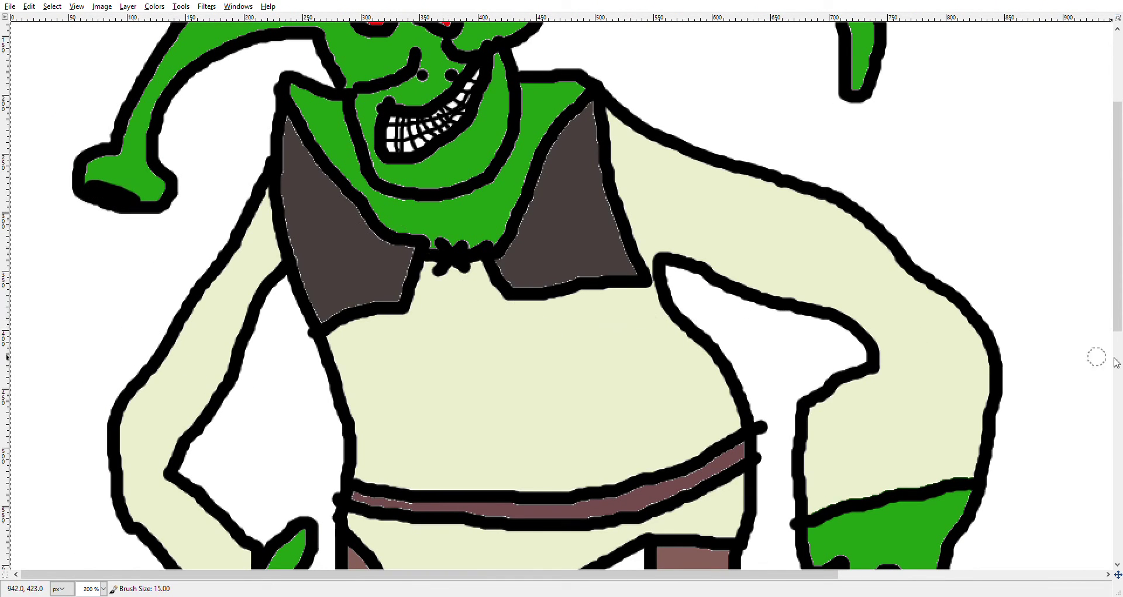
drag(1115, 328, 1115, 262)
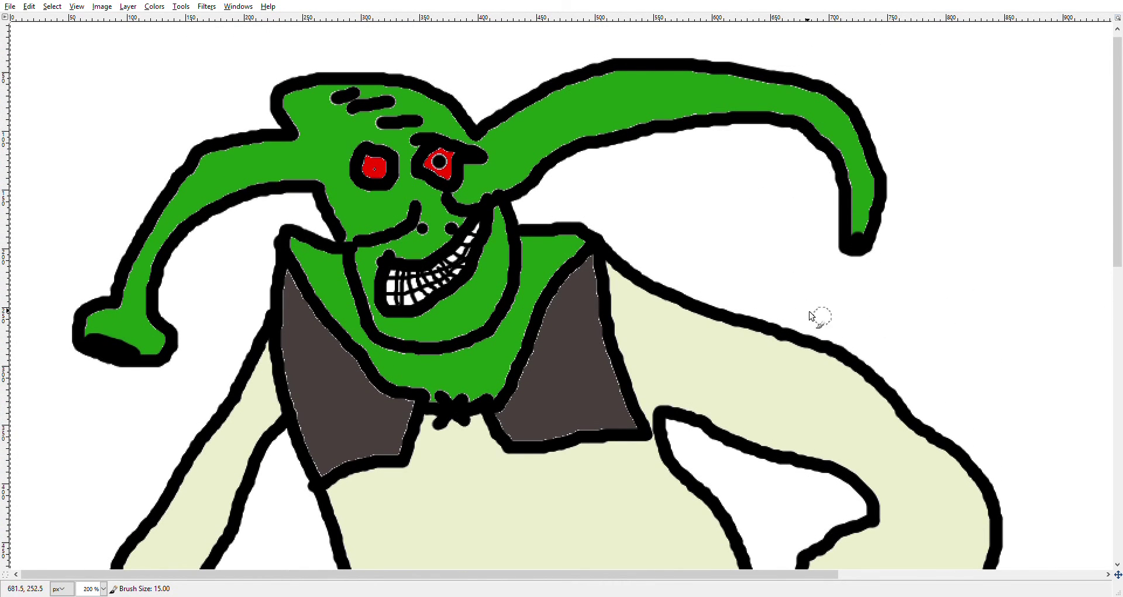
Reduce the brush size to 7 and scrawl a black signature in the canvas's lower corner beside the feet
scroll(584, 344, down, 3)
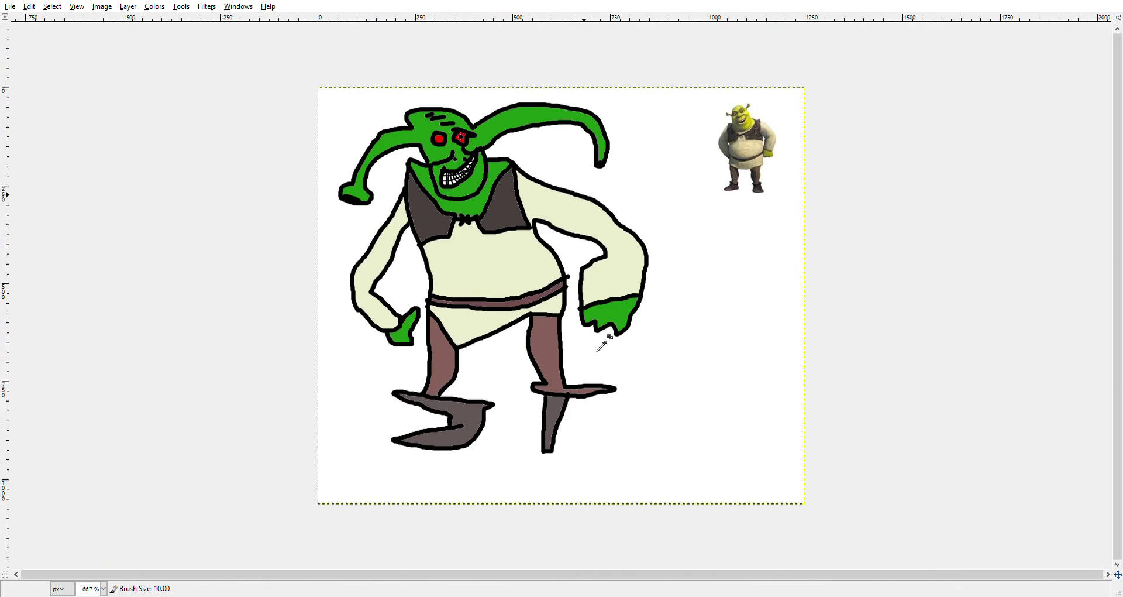
key(bracketleft)
key(bracketleft)
key(bracketleft)
mouse_move(671, 452)
mouse_down()
mouse_move(694, 471)
mouse_move(702, 433)
mouse_move(803, 444)
mouse_up()
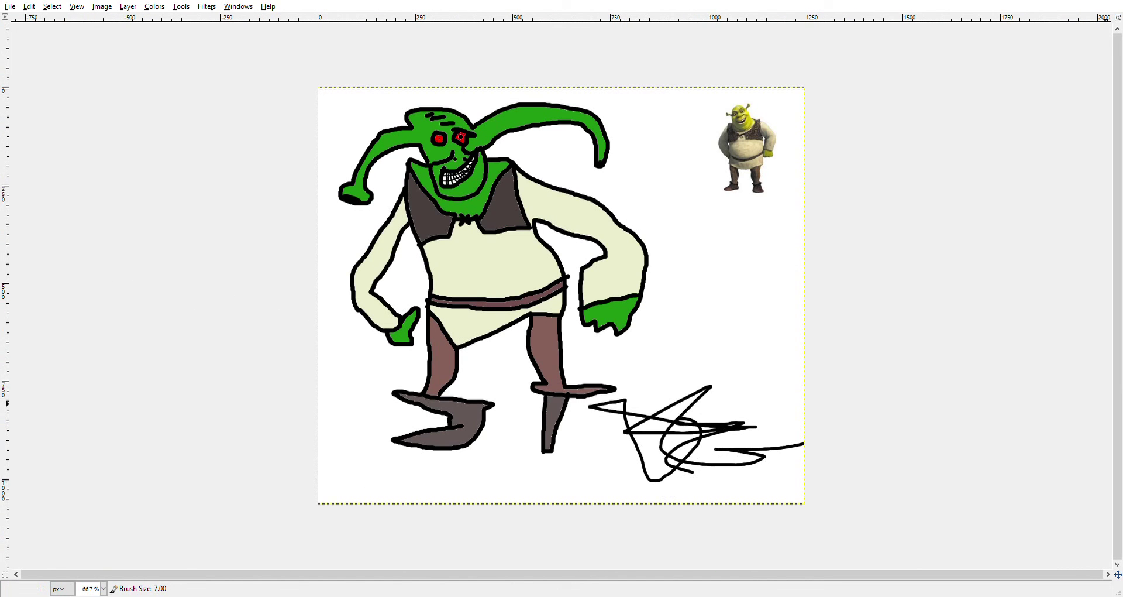